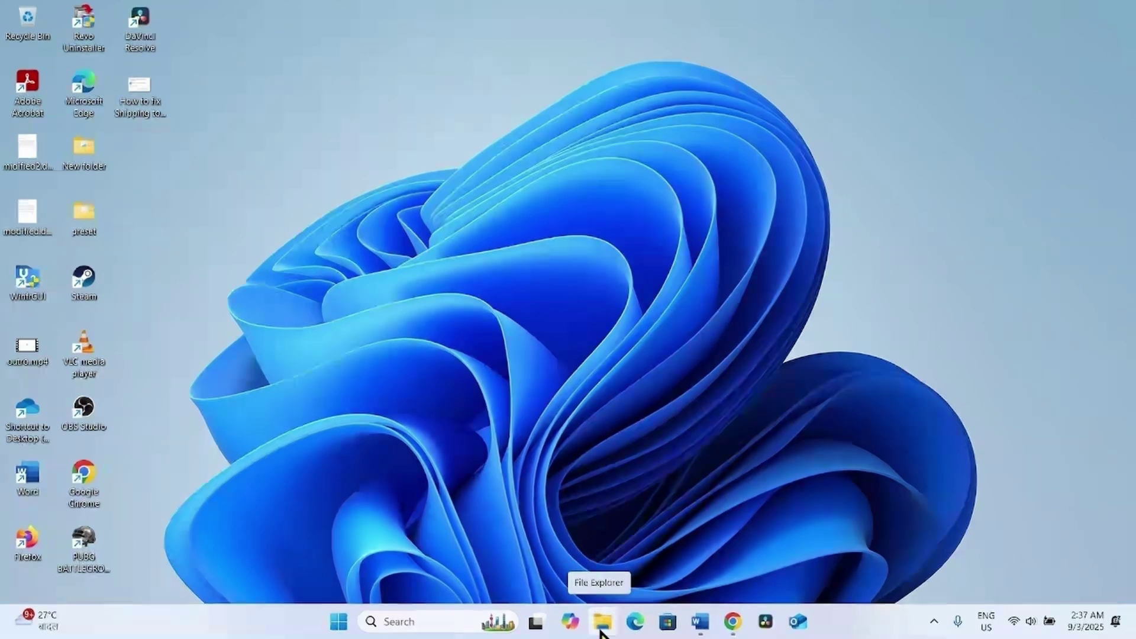
Step: Browse to C:\Windows\Temp and select the Adobe Distiller DC folder
click(601, 630)
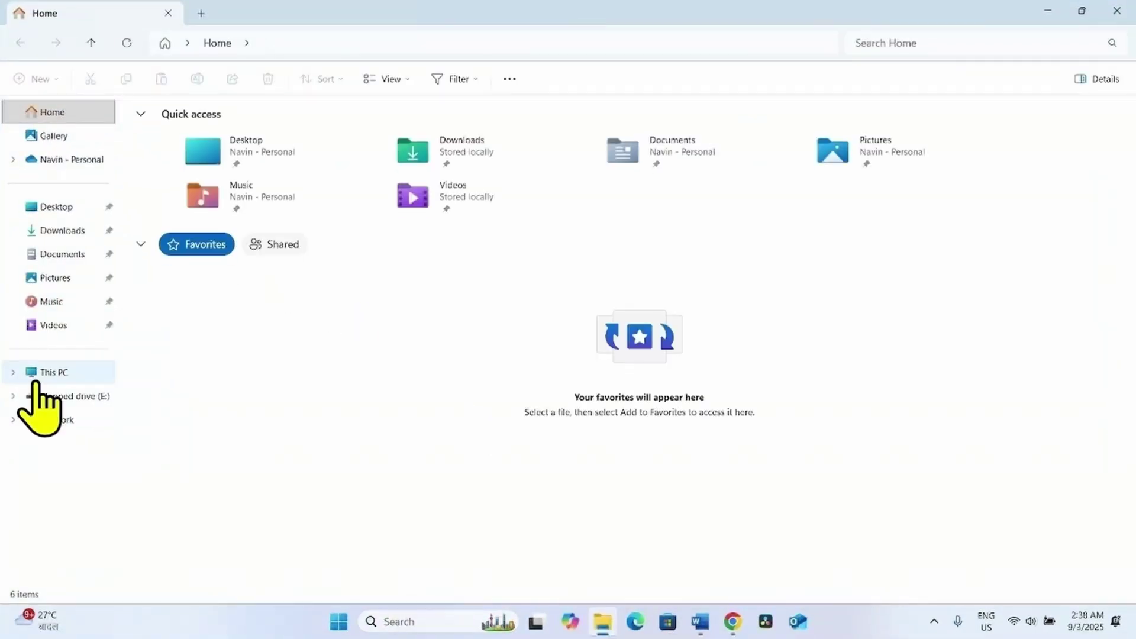
click(47, 371)
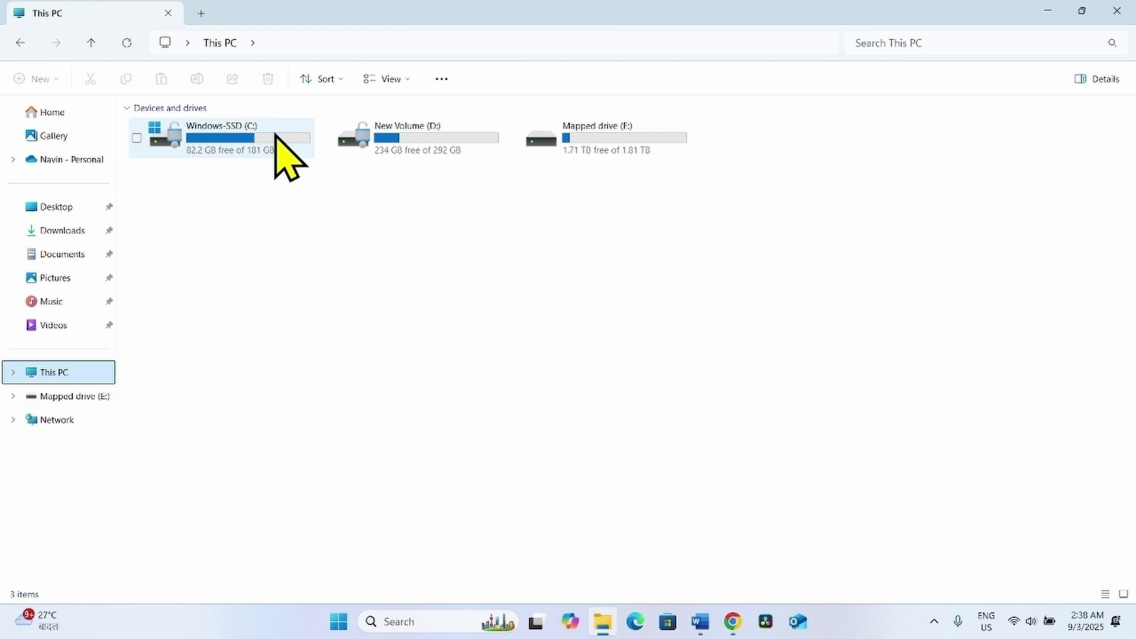
double_click(246, 142)
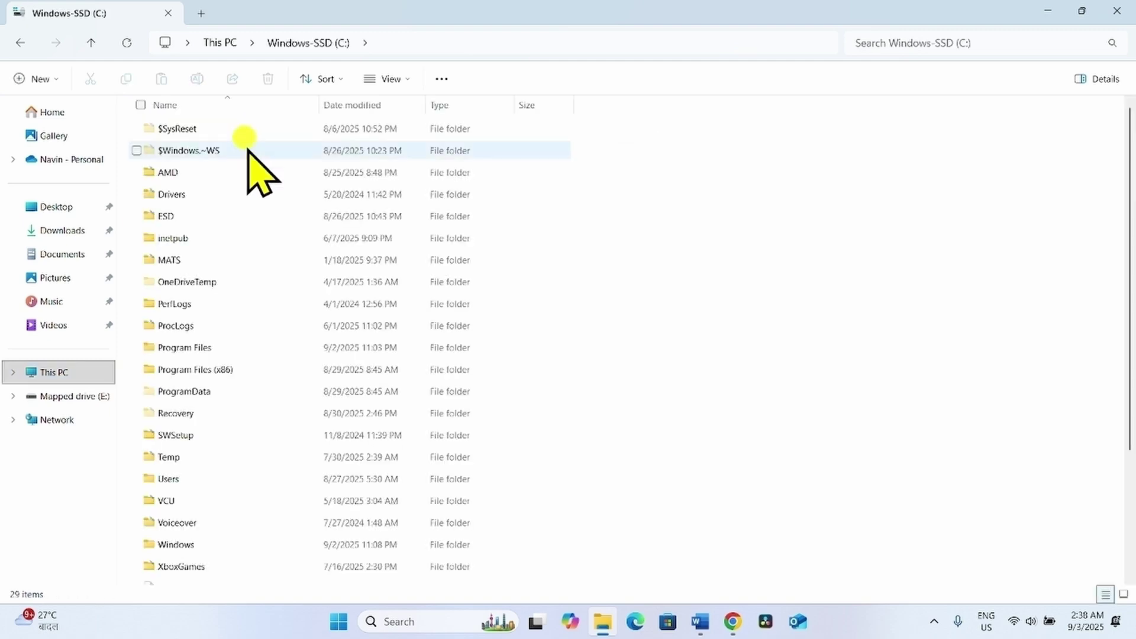
click(169, 457)
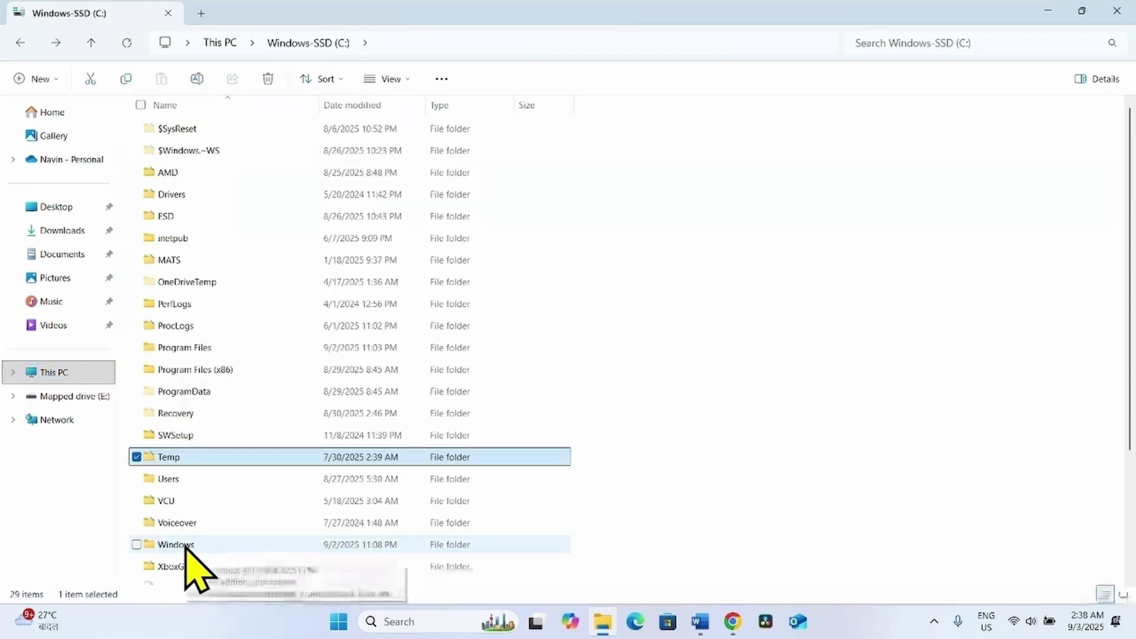
double_click(177, 544)
scroll(228, 468, down, 7)
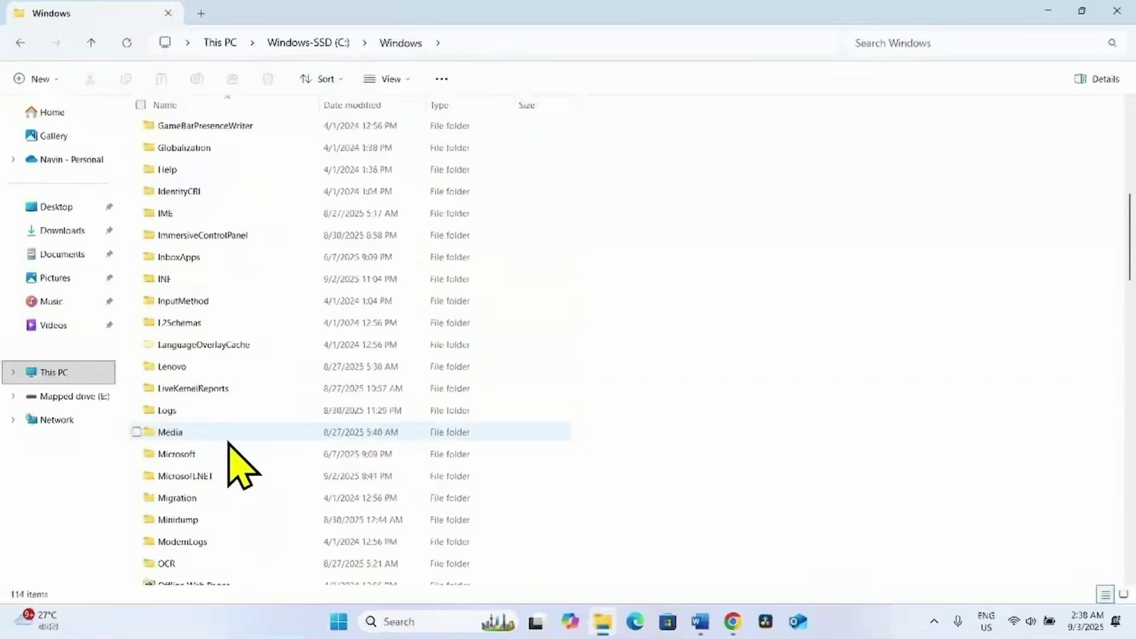
scroll(229, 445, down, 14)
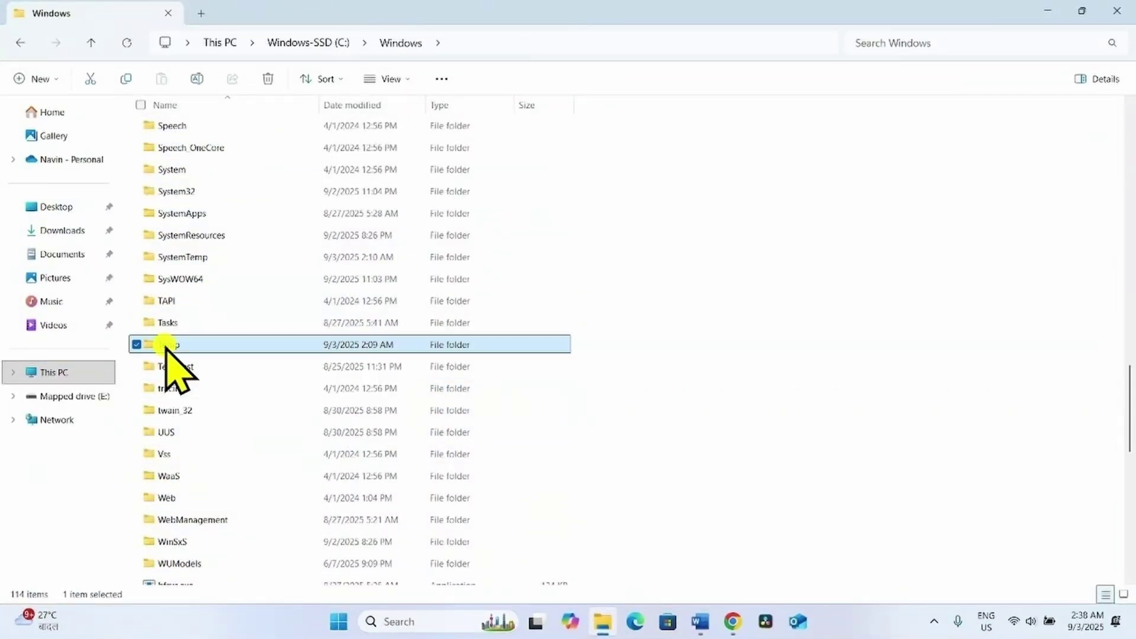
double_click(169, 346)
click(190, 130)
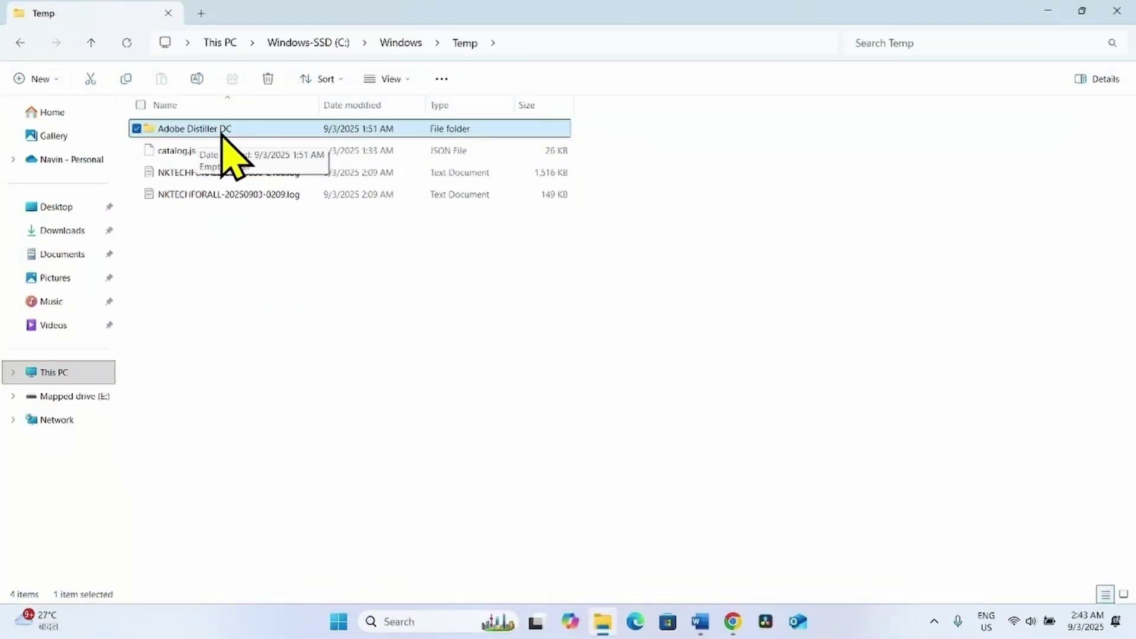
Step: Open the Adobe Distiller DC folder's advanced security settings and start changing its owner
right_click(223, 135)
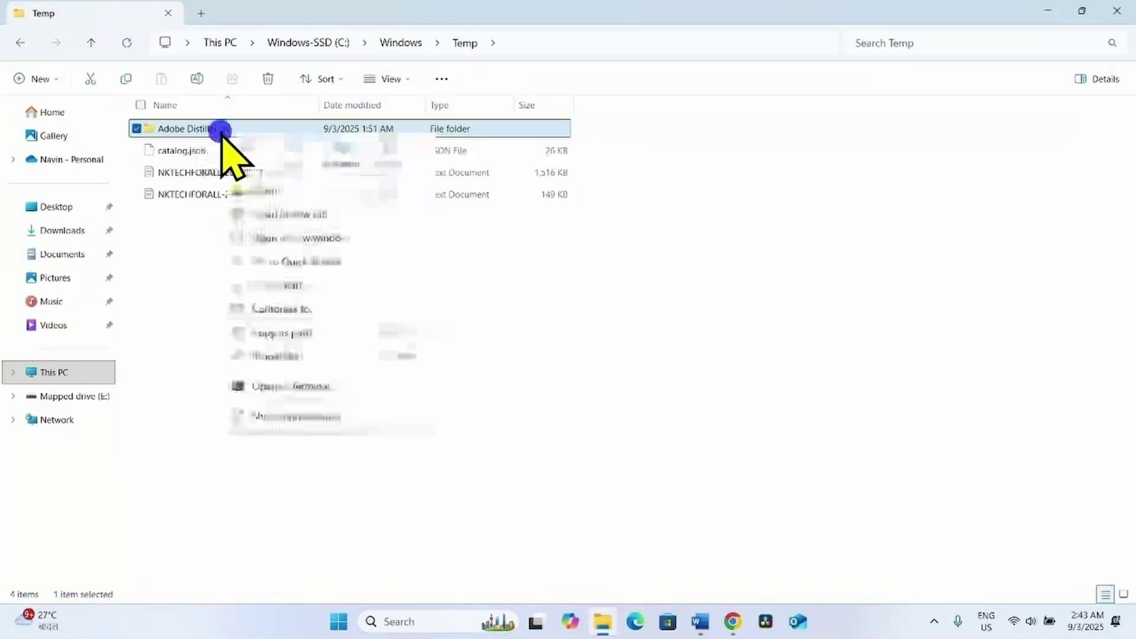
click(276, 357)
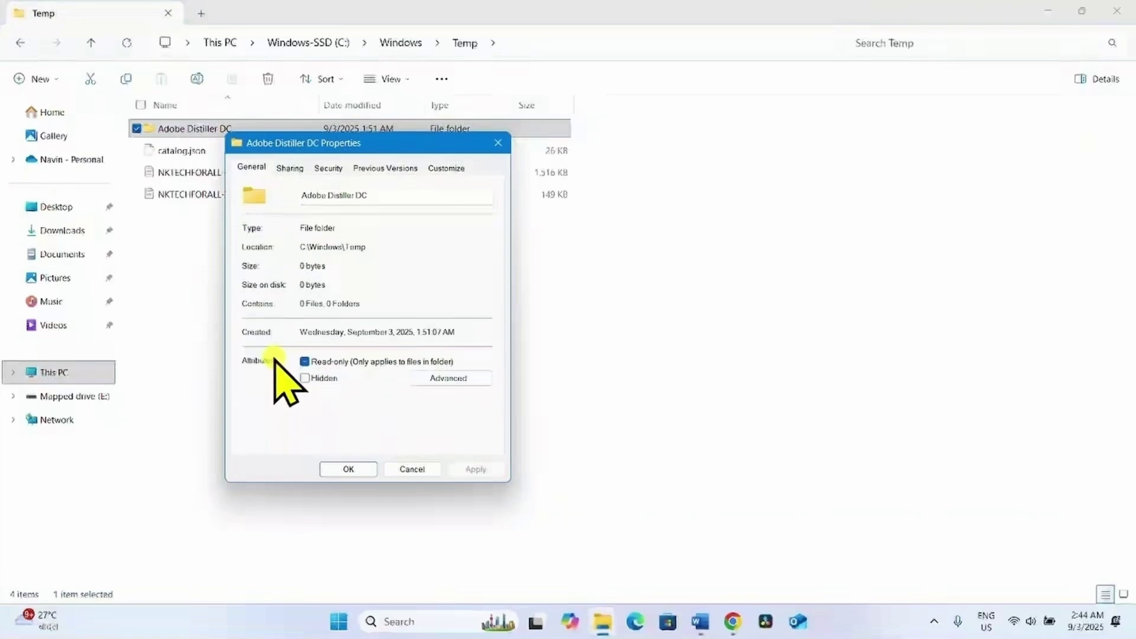
click(322, 169)
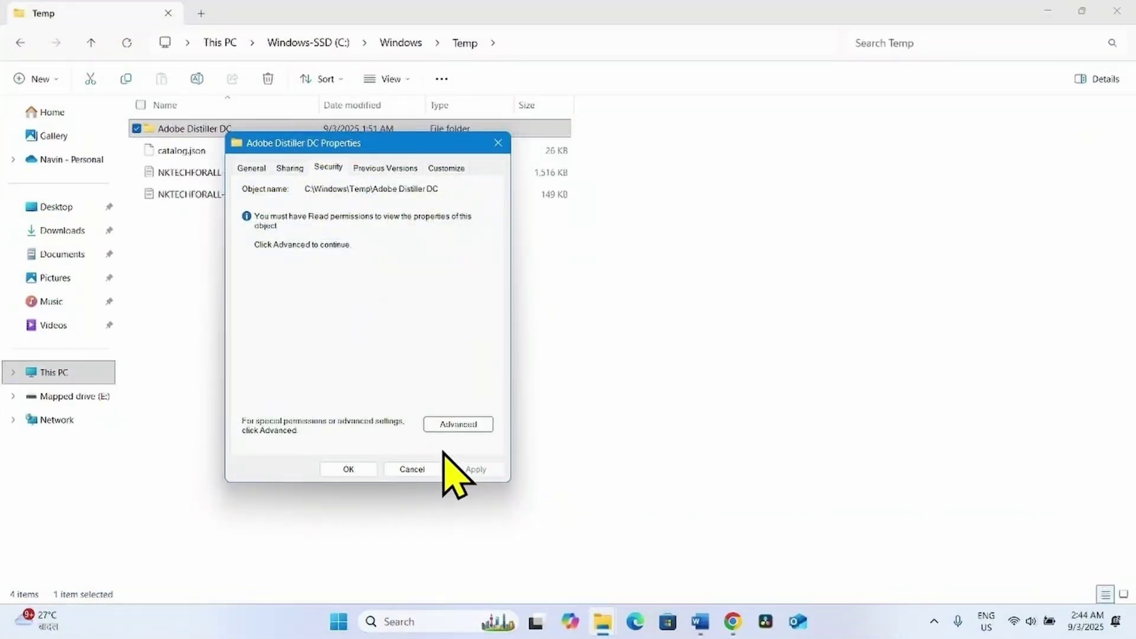
click(459, 424)
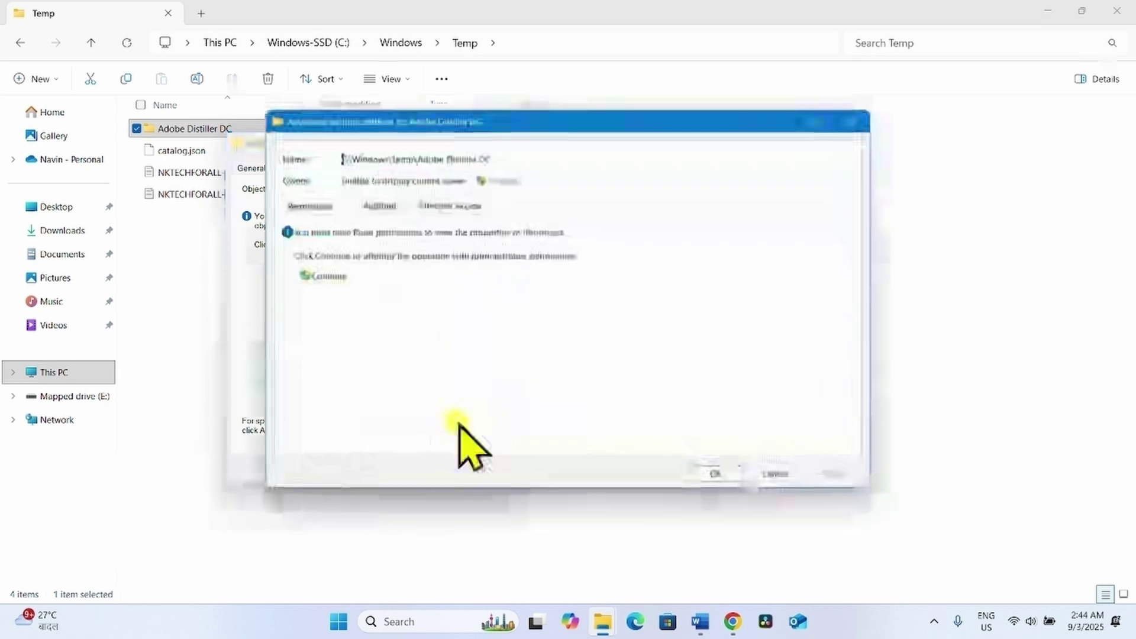
click(501, 181)
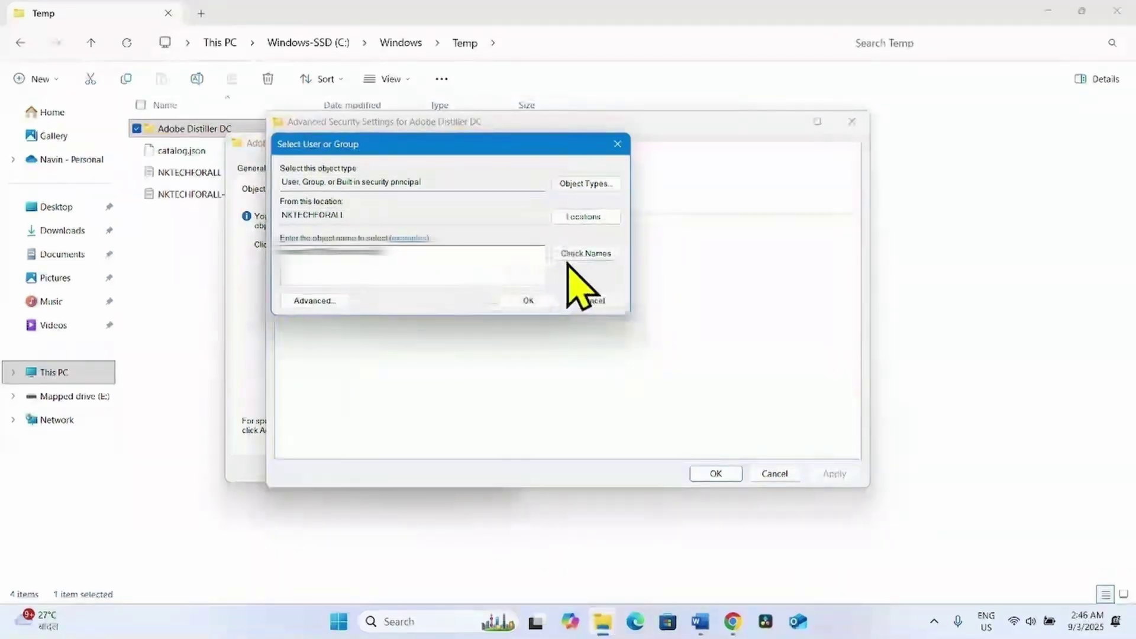
Step: Make the entered account owner of Adobe Distiller DC and its contents with full control, closing dialogs
click(583, 253)
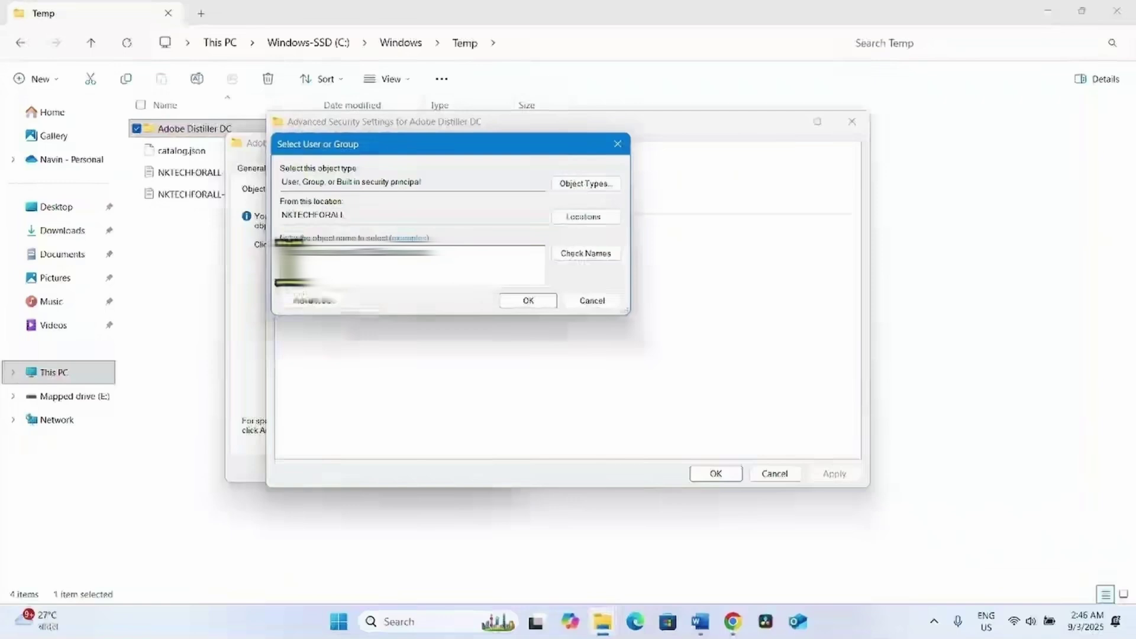
click(532, 302)
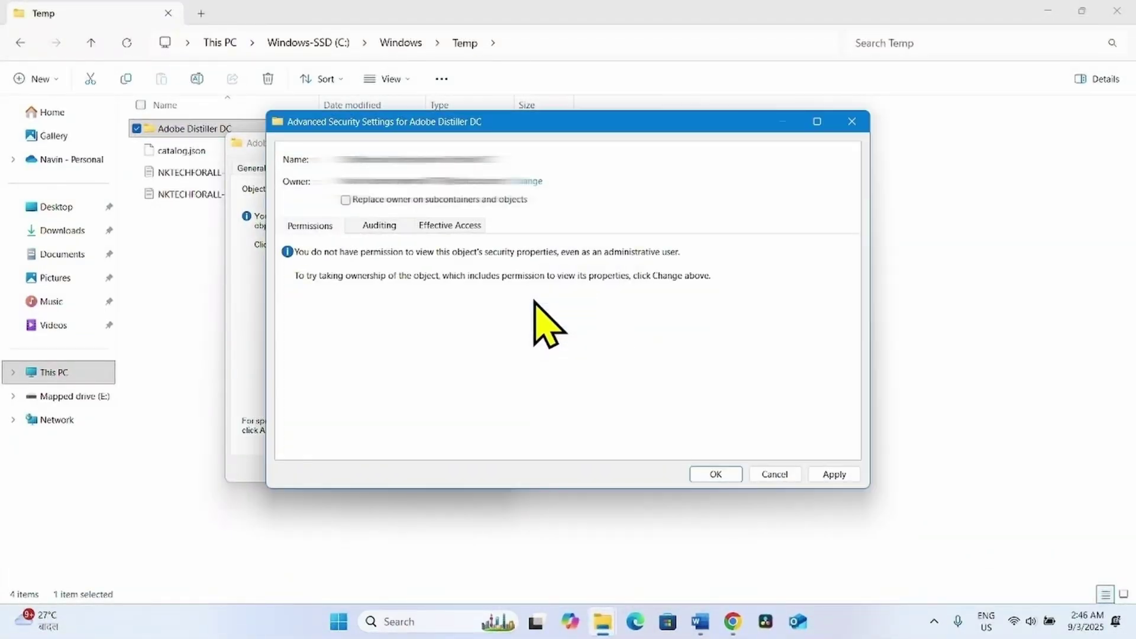
click(346, 200)
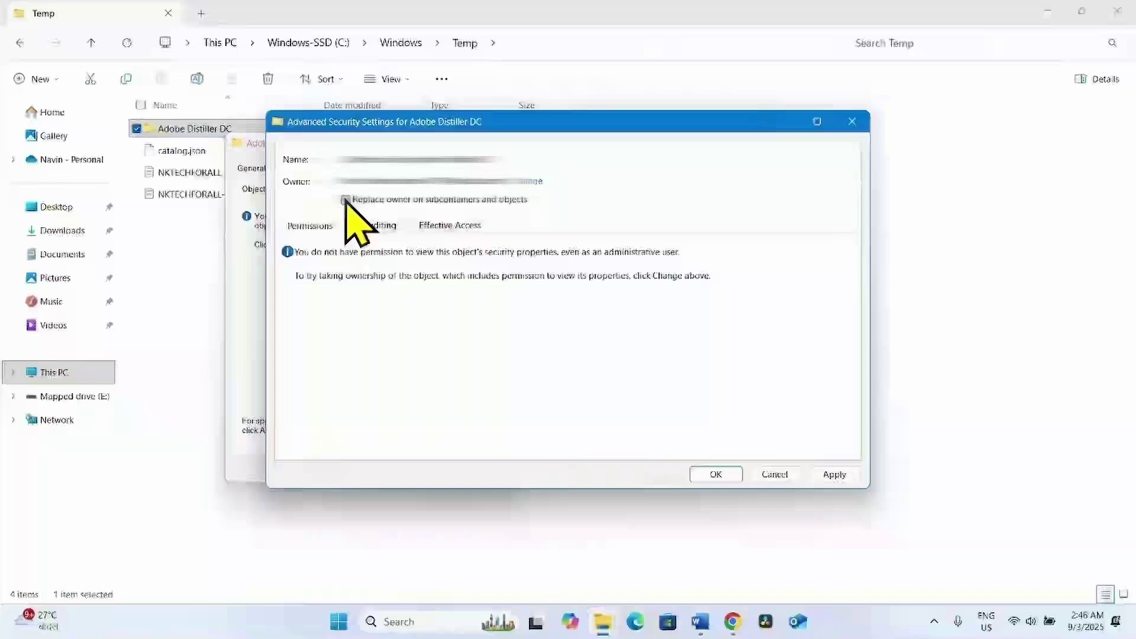
click(831, 476)
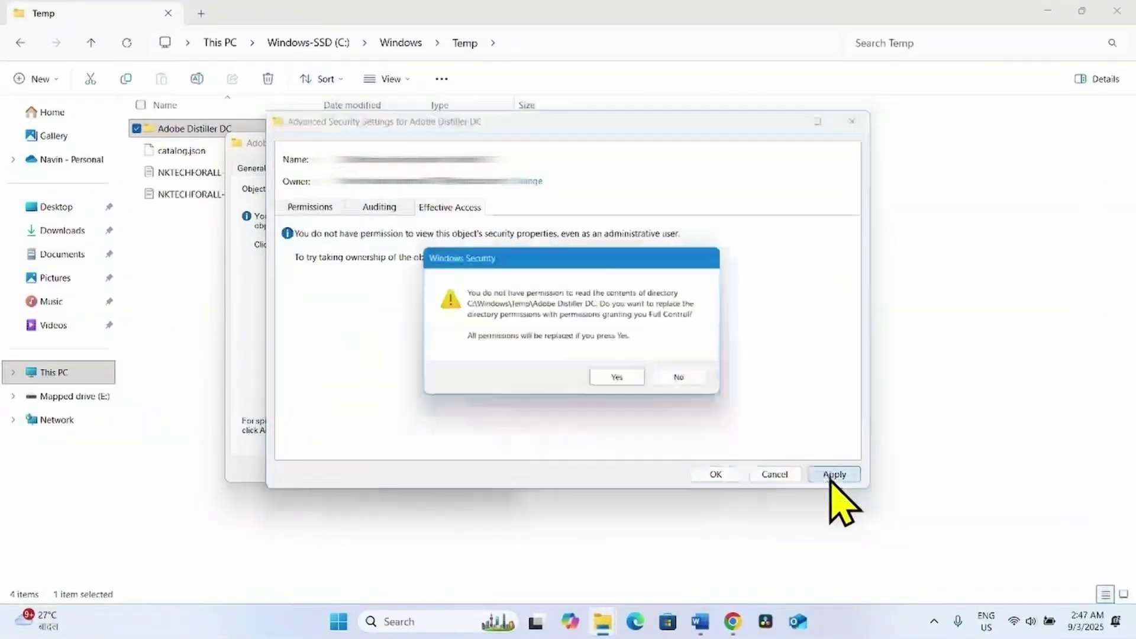
click(622, 382)
click(687, 367)
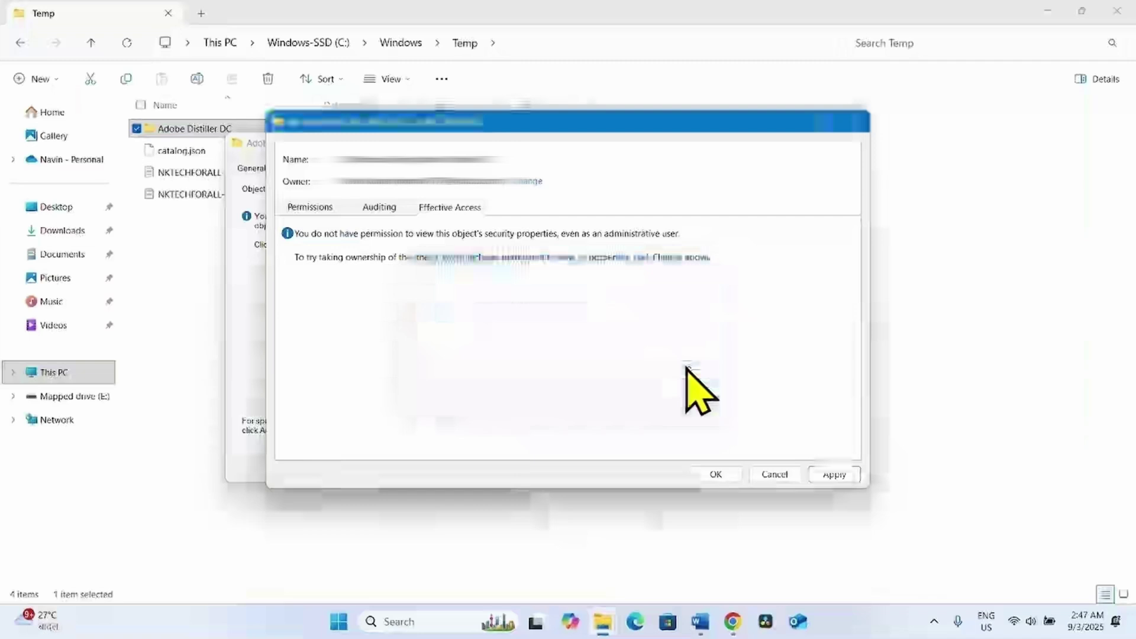
click(717, 476)
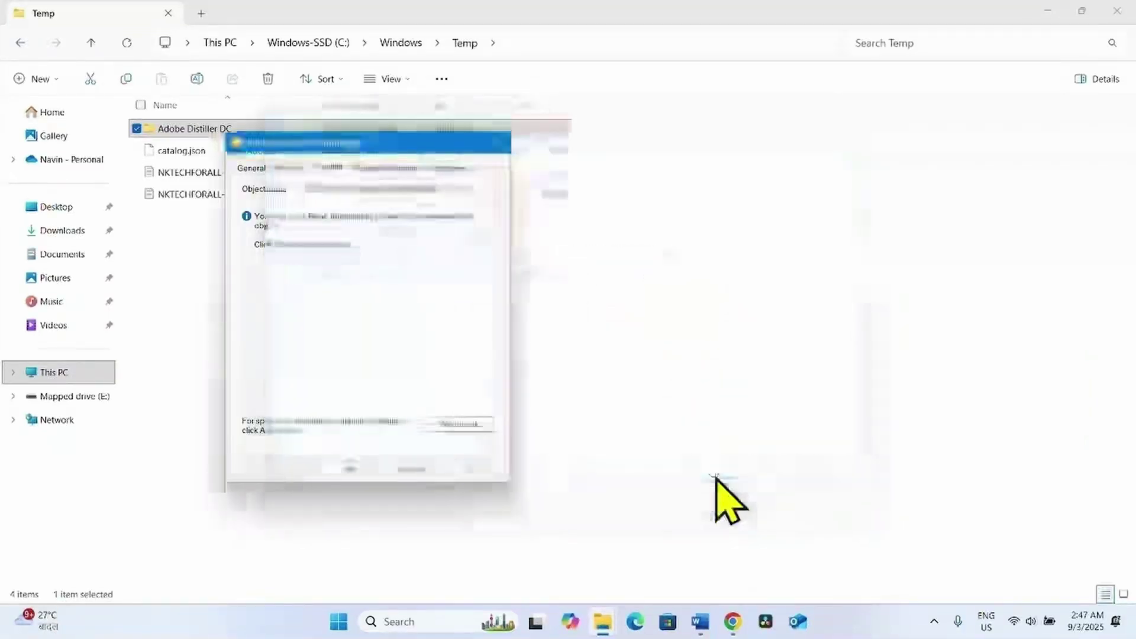
click(349, 470)
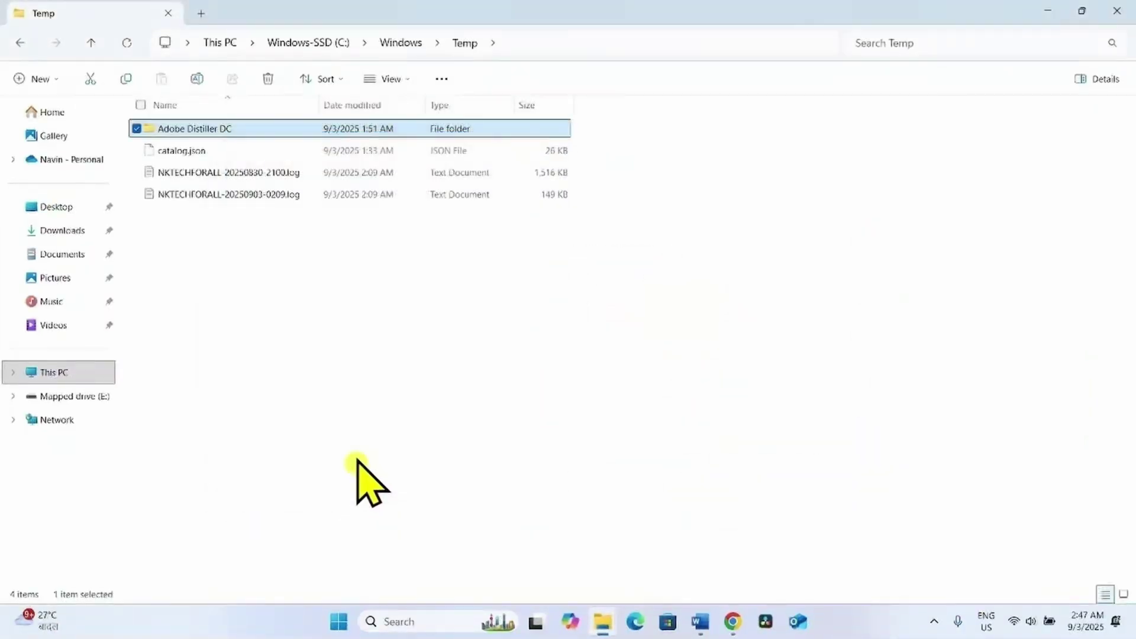
Step: Confirm the Adobe Distiller DC permissions again, then close its Properties and the Temp window
right_click(182, 129)
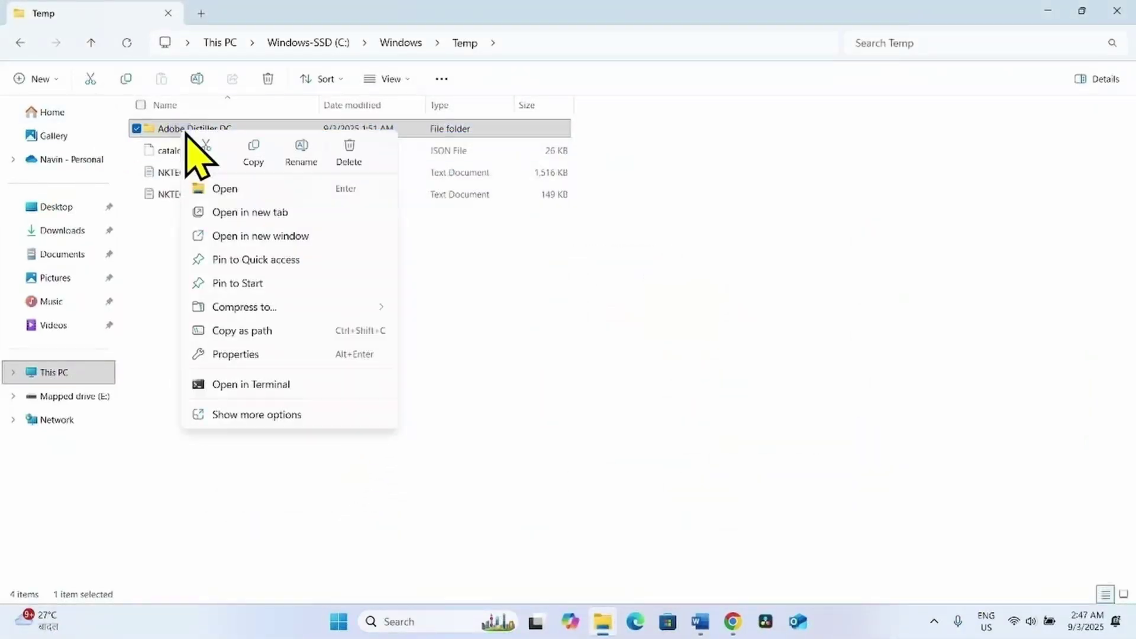
click(268, 355)
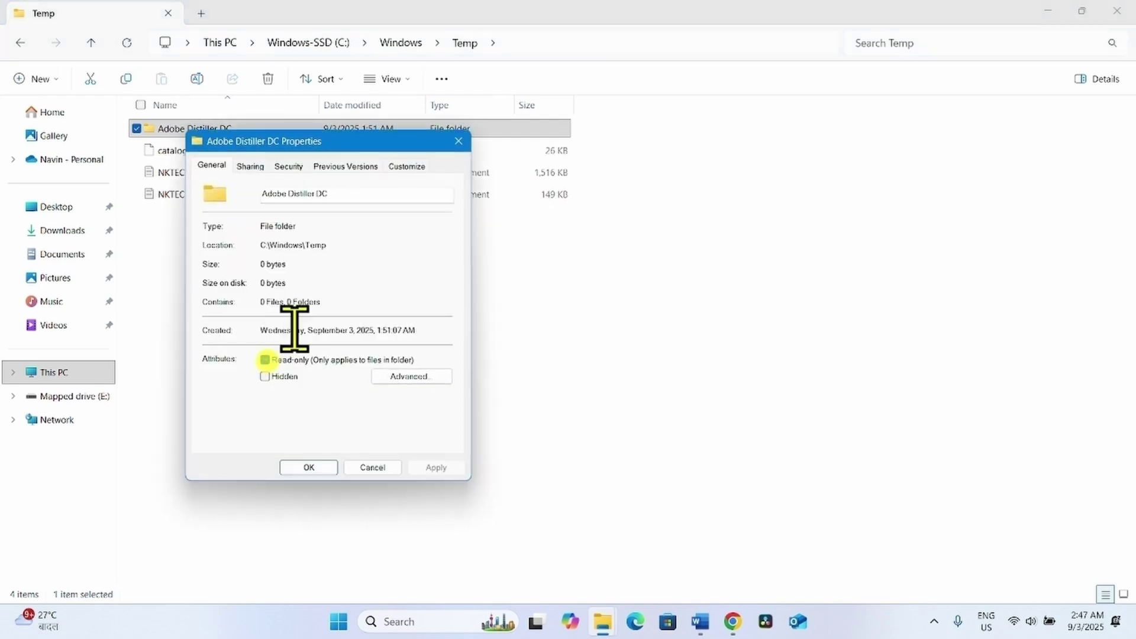
click(289, 167)
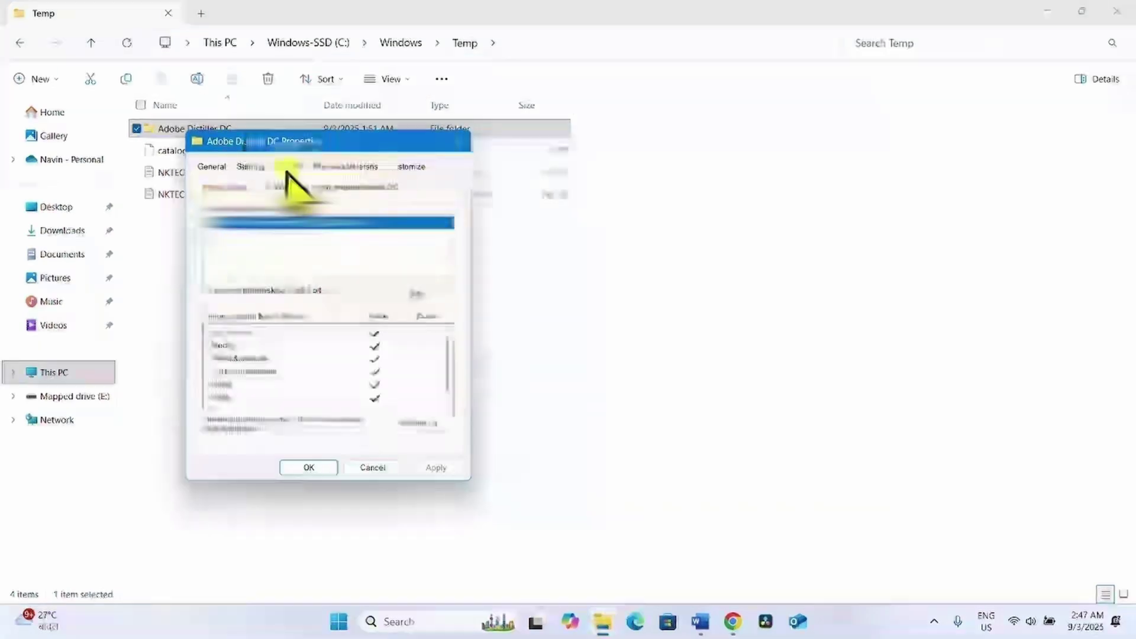
click(427, 297)
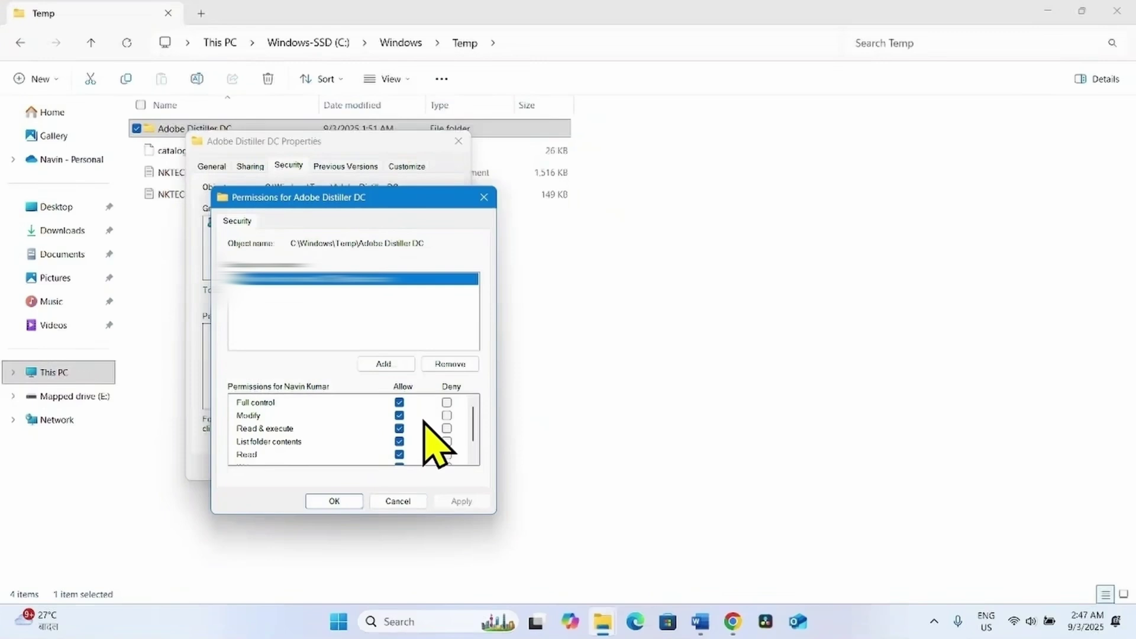
scroll(426, 426, down, 1)
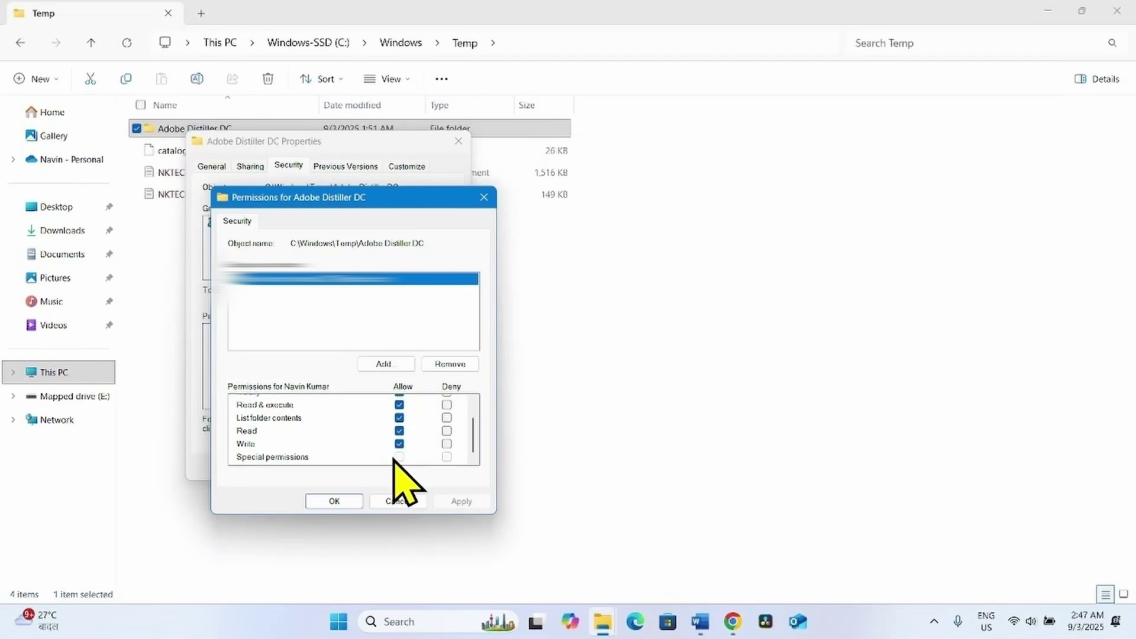
click(331, 501)
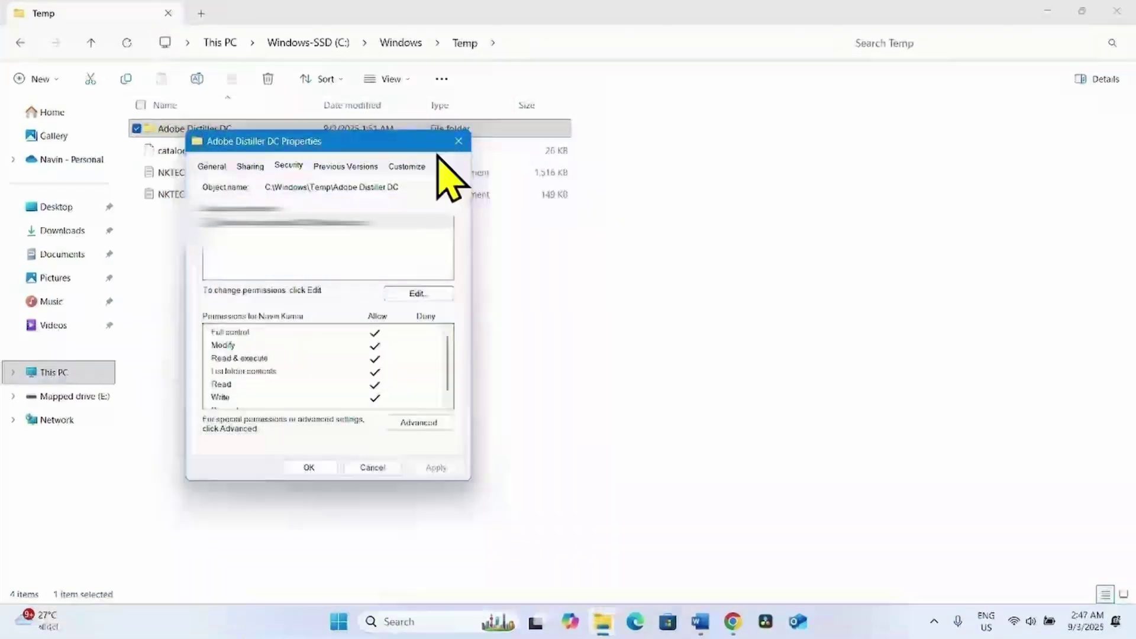
click(462, 142)
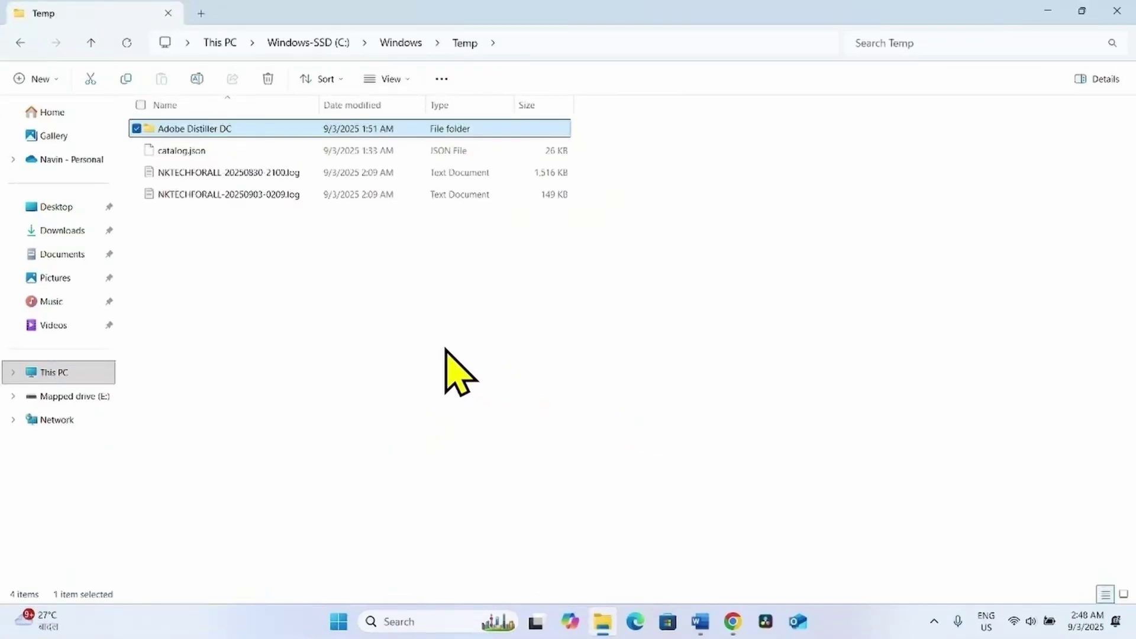
click(1116, 10)
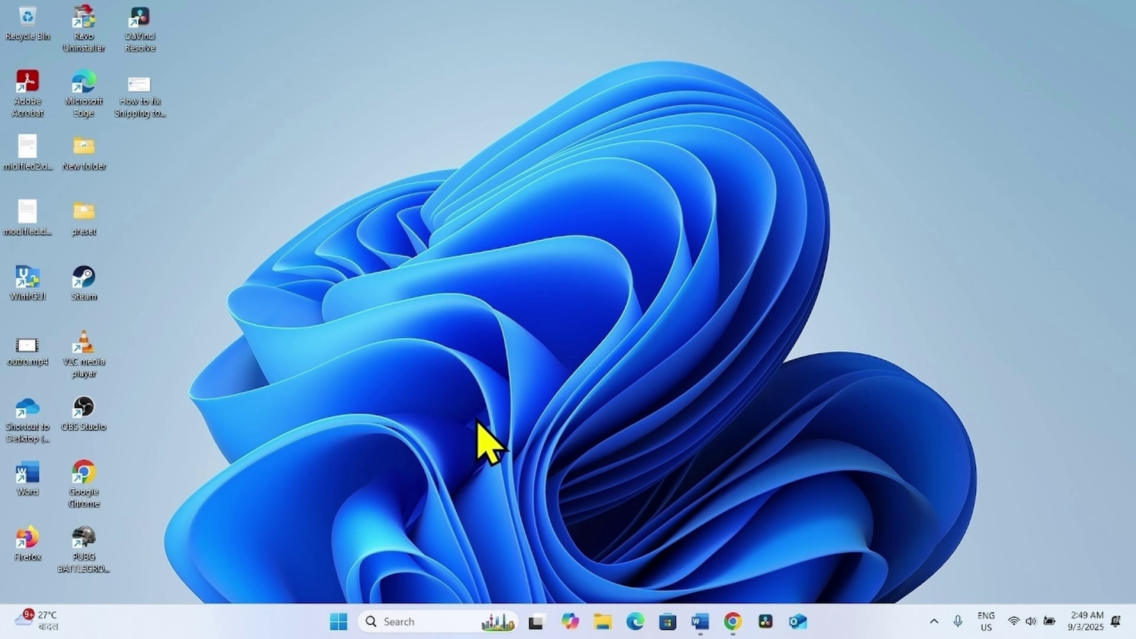
Step: Launch secpol.msc maximized and show Security Options under Local Policies
click(414, 620)
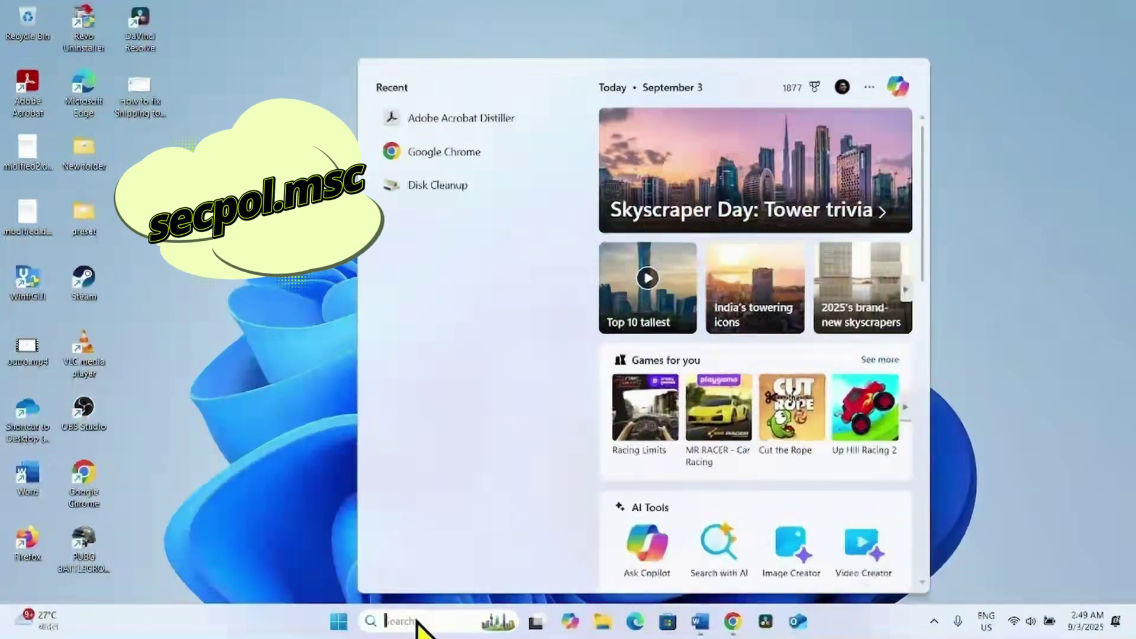
text(secp)
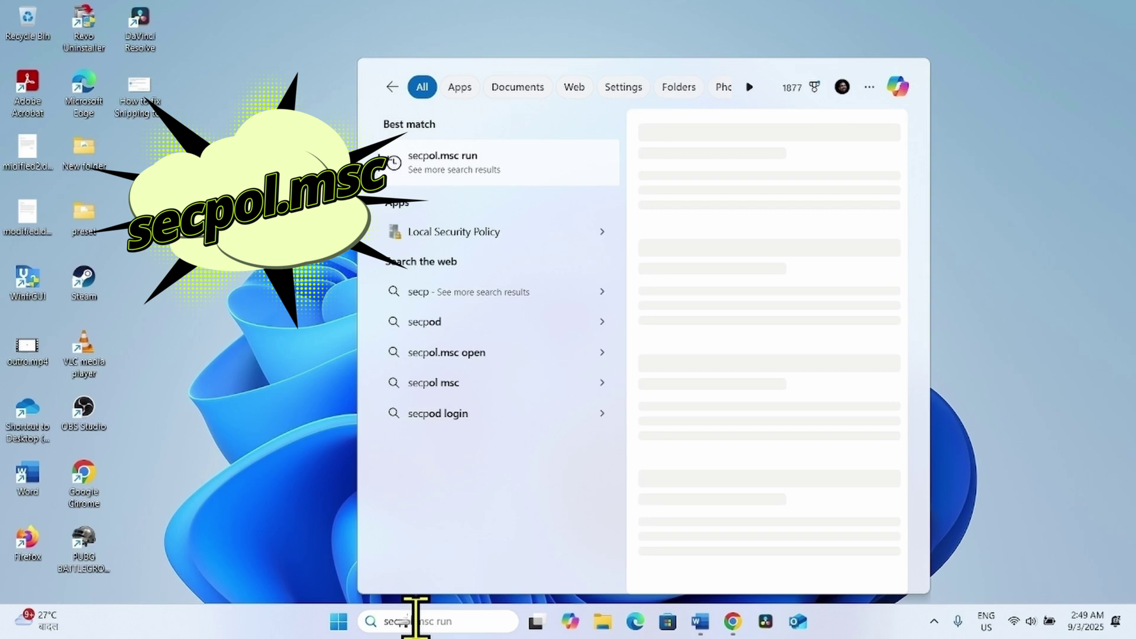
text(ol.msc)
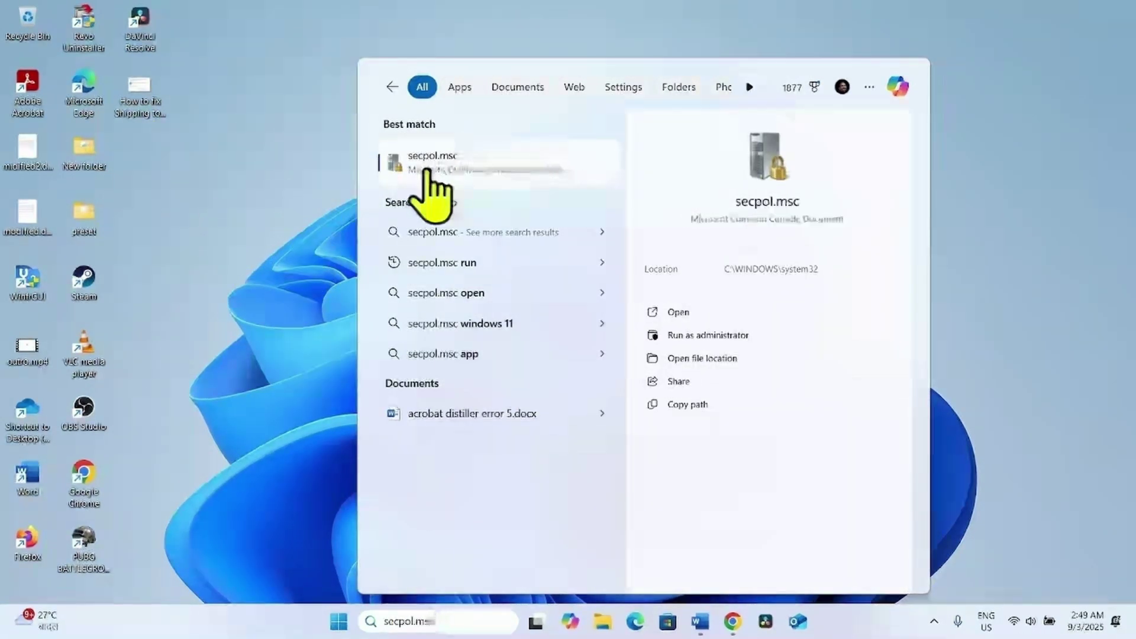
click(459, 179)
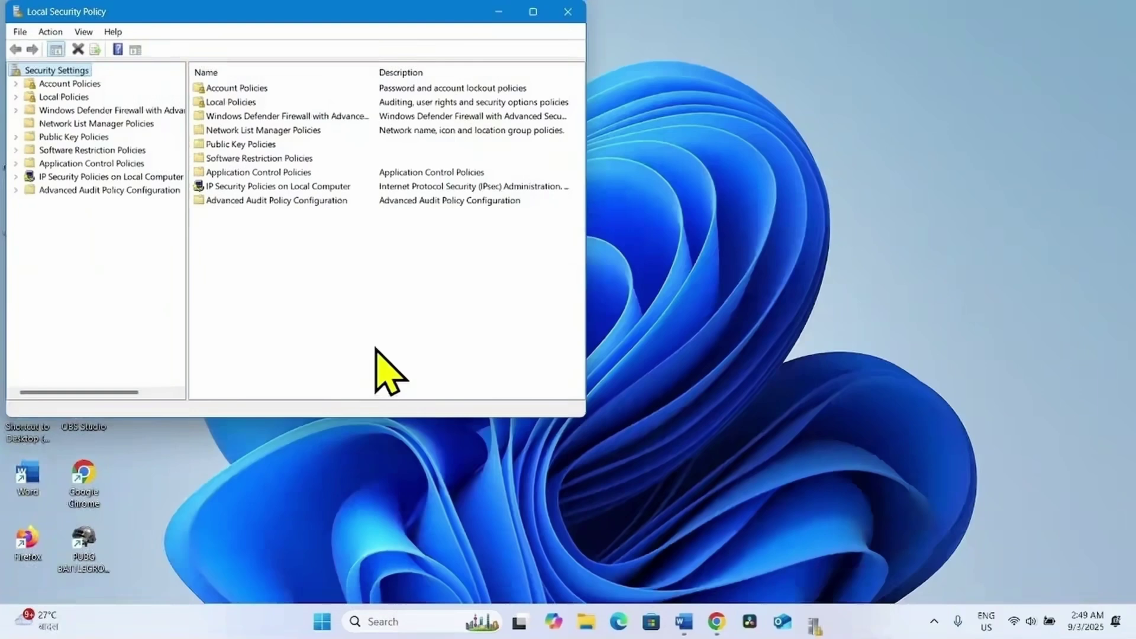
click(533, 11)
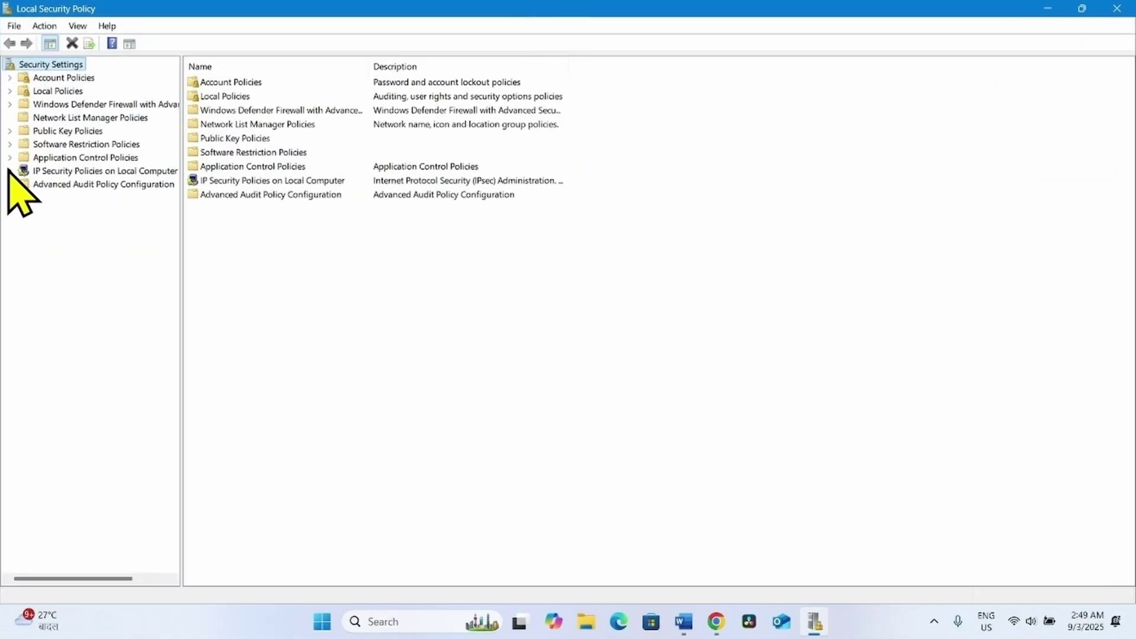
double_click(54, 92)
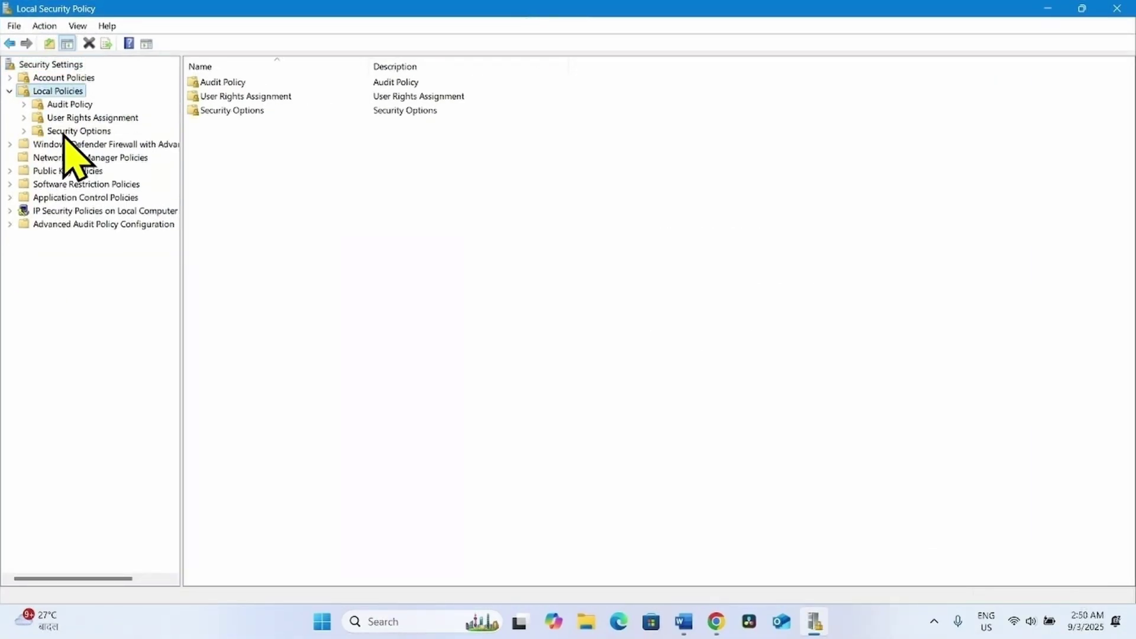
click(64, 131)
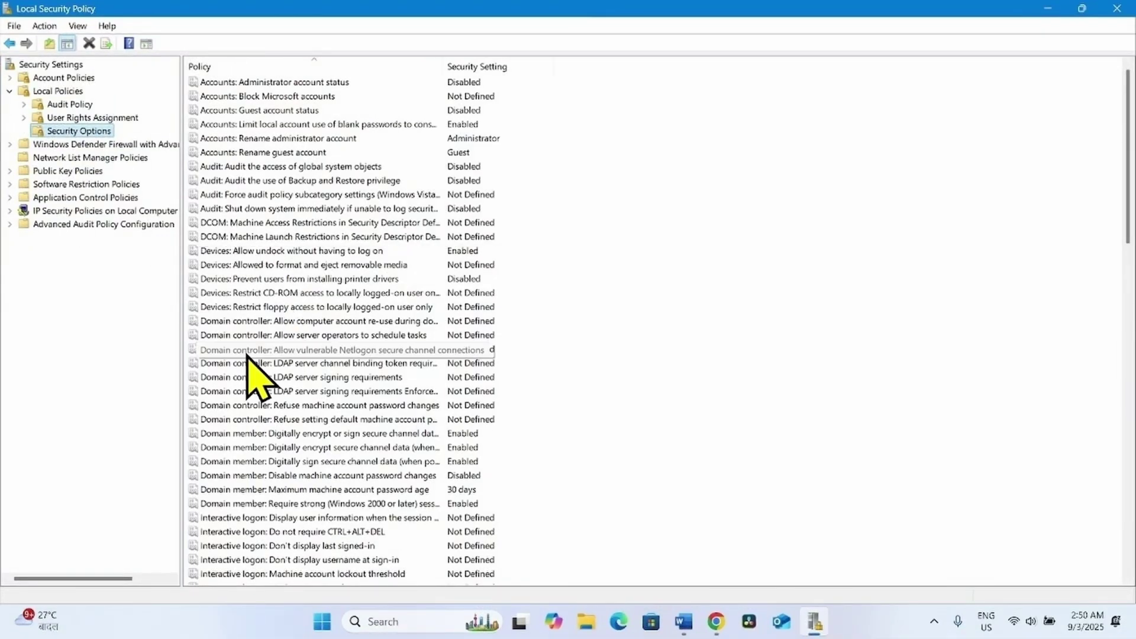
Step: Widen the Policy column and keep 'Run all administrators in Admin Approval Mode' Enabled
scroll(247, 356, down, 20)
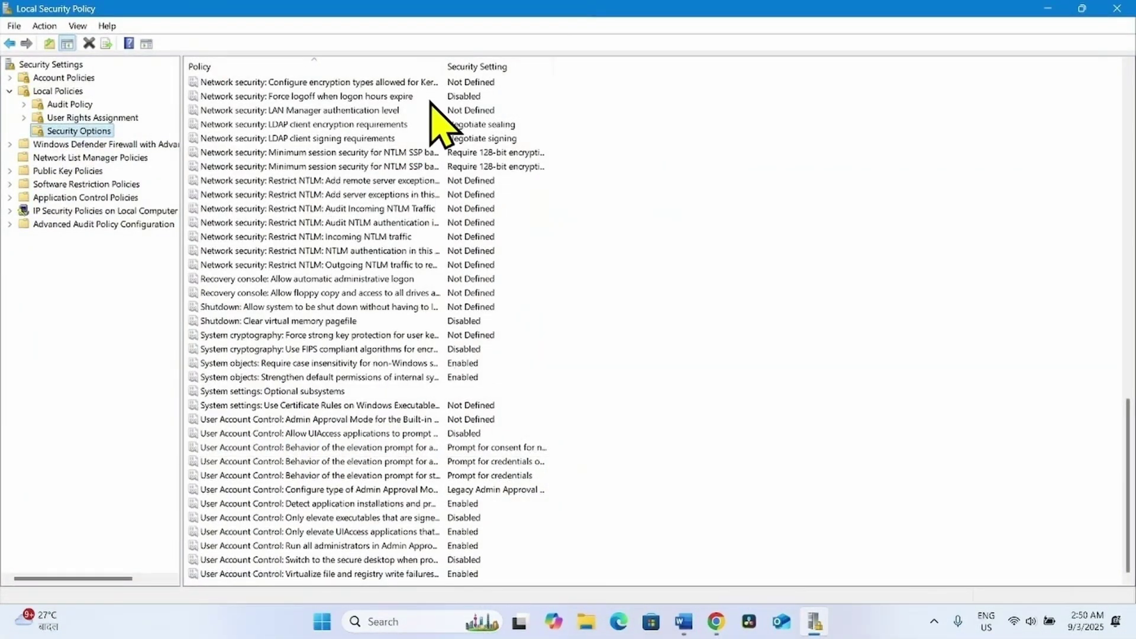
drag(444, 69, 712, 70)
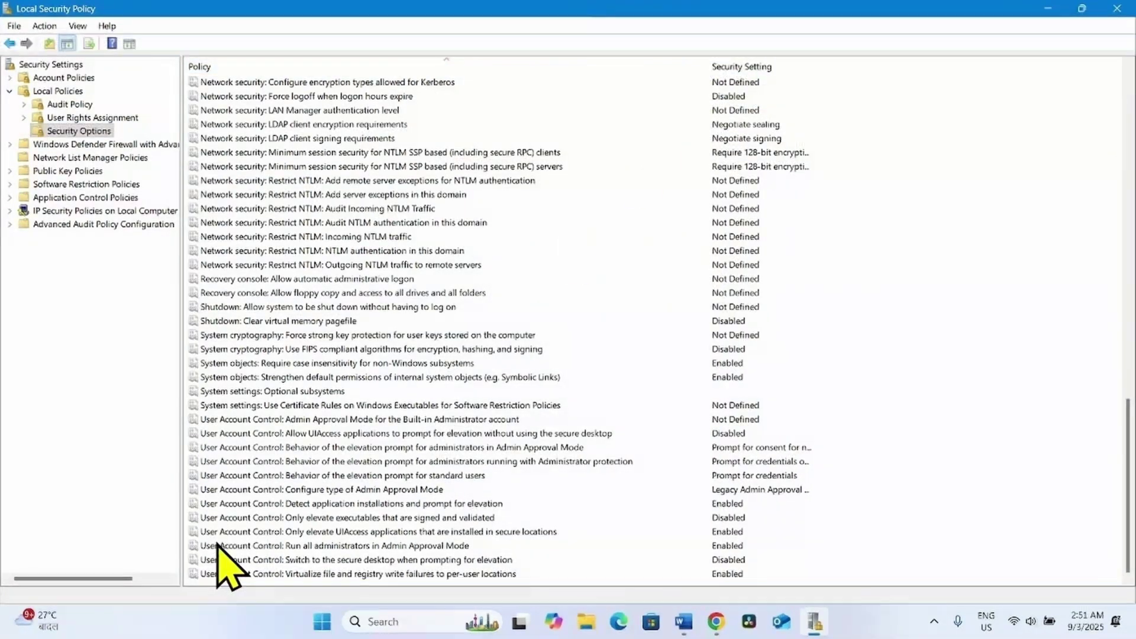
click(219, 545)
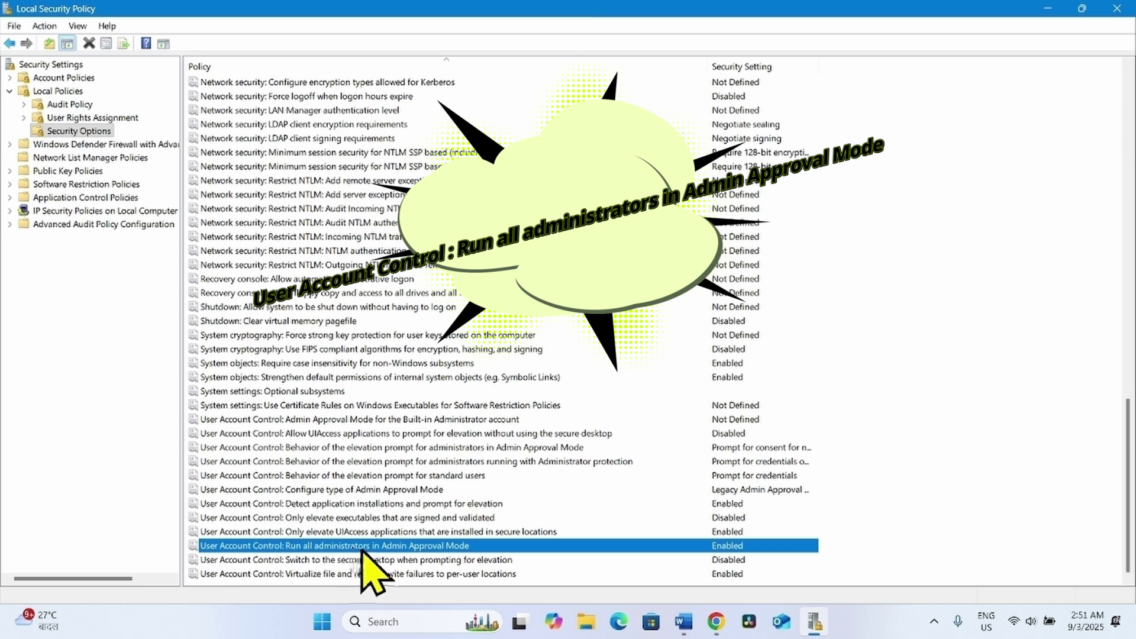
double_click(307, 549)
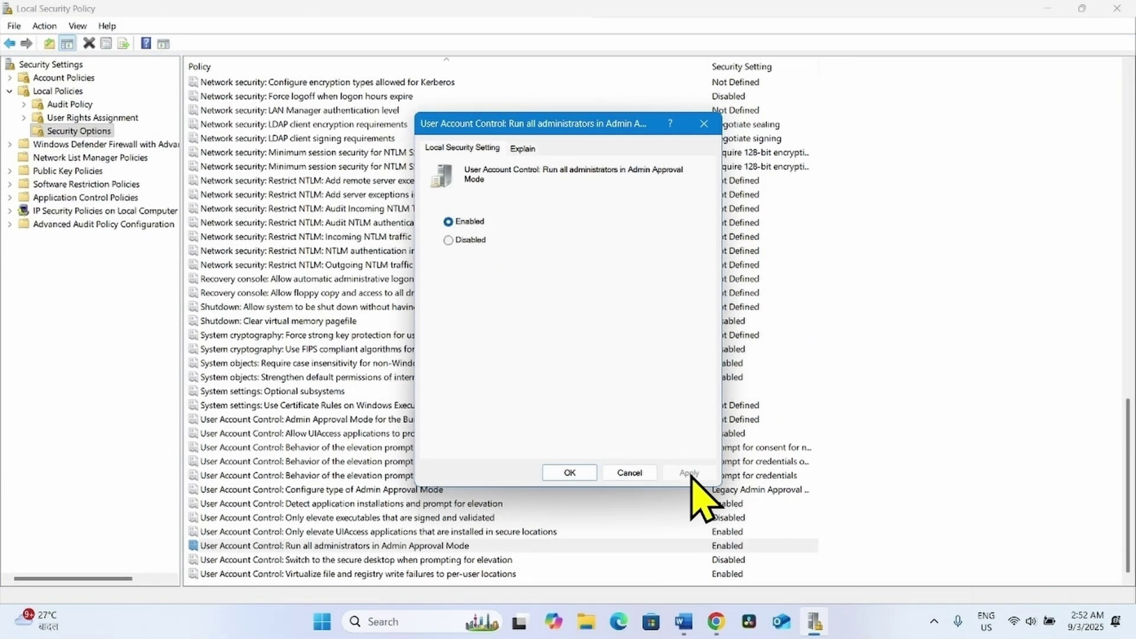
click(569, 472)
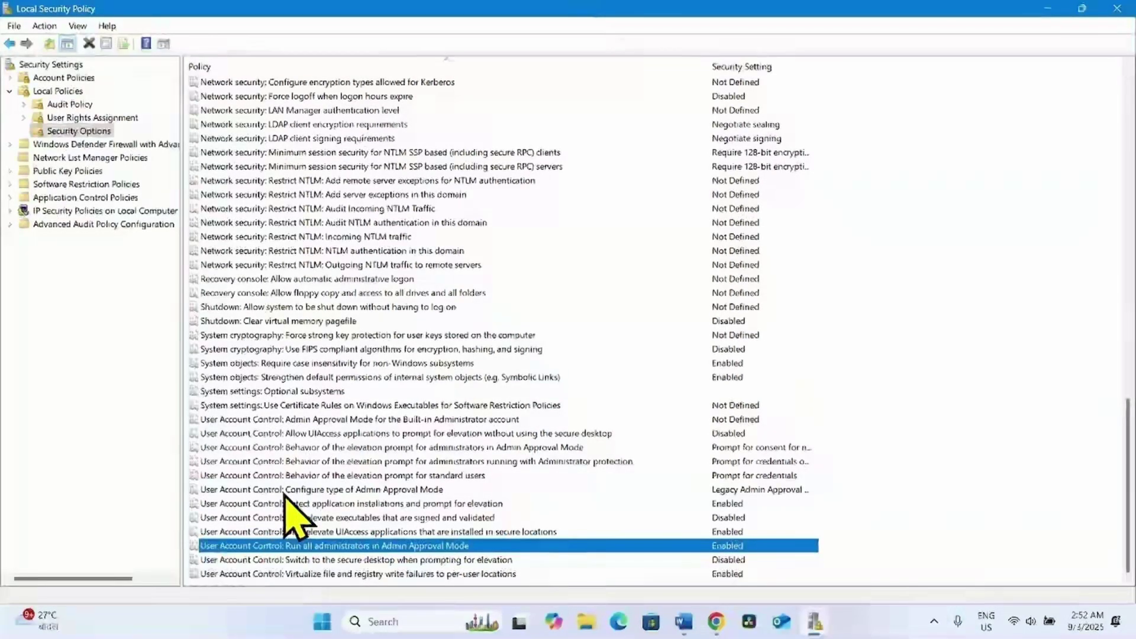
Step: Set the administrators' elevation prompt behaviour policy to 'Elevate without prompting'
click(288, 449)
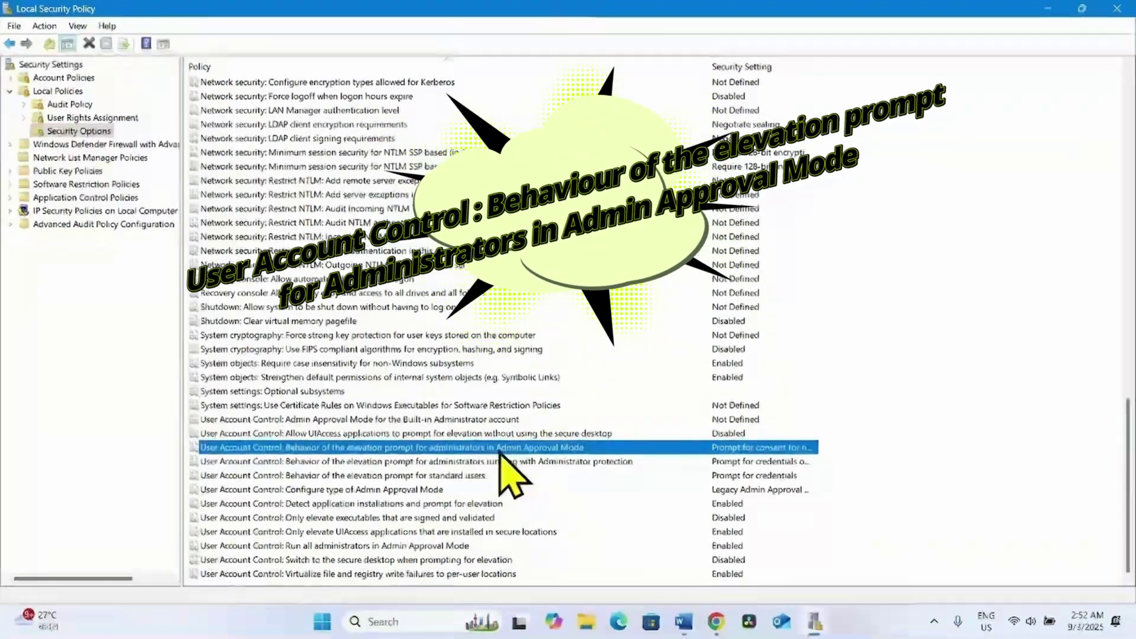
double_click(271, 451)
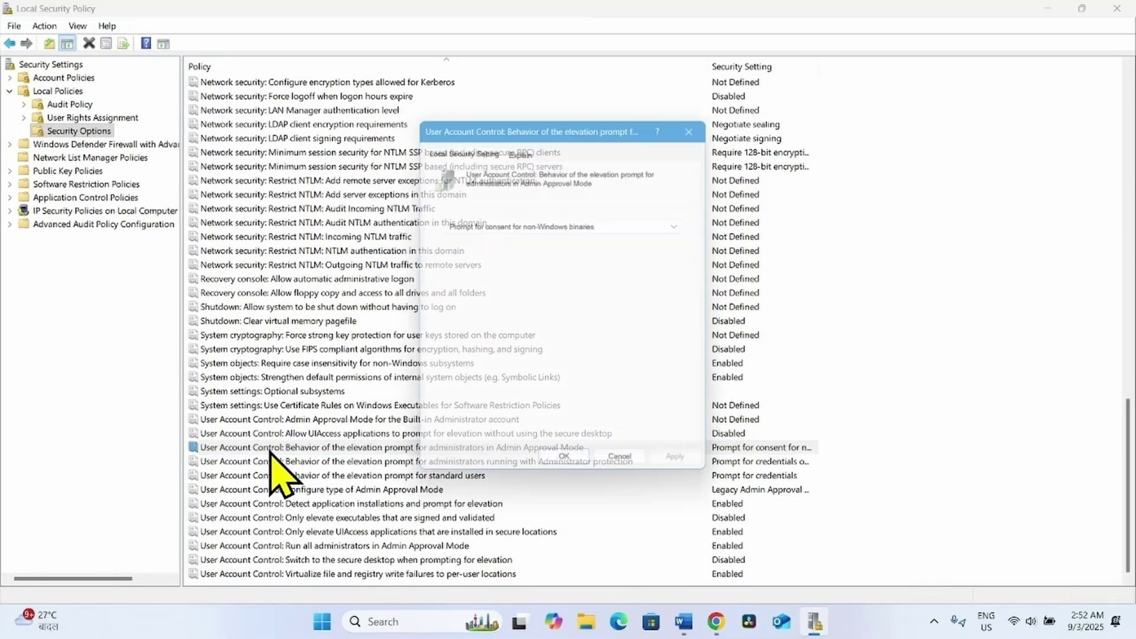
click(534, 226)
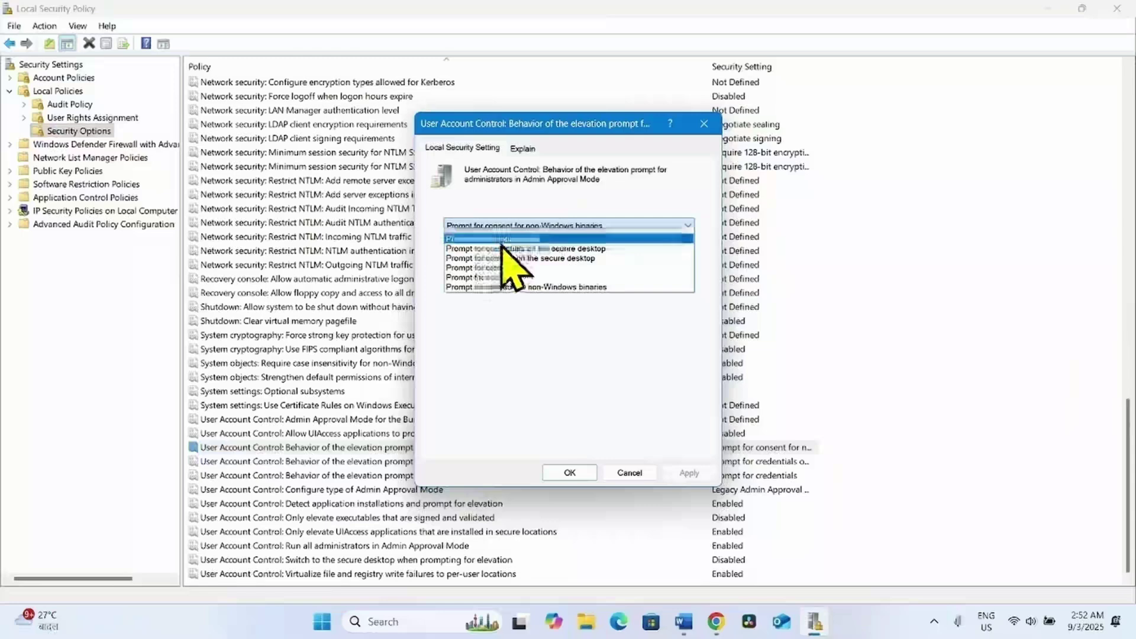
click(481, 239)
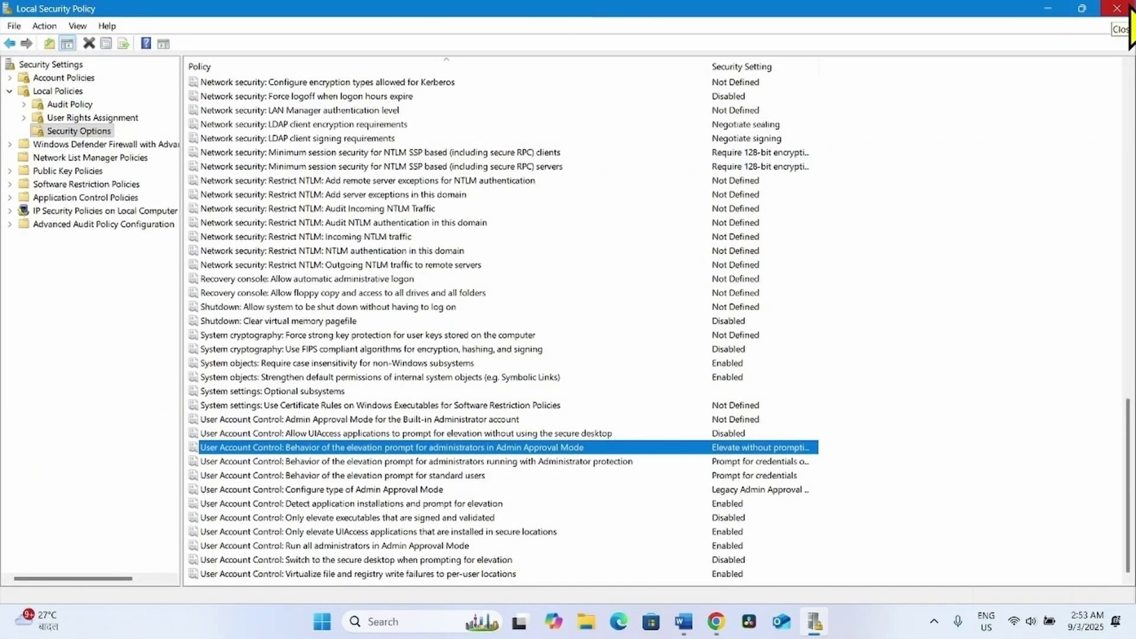
Step: Close Local Security Policy and restart the computer from the Start menu
click(1129, 7)
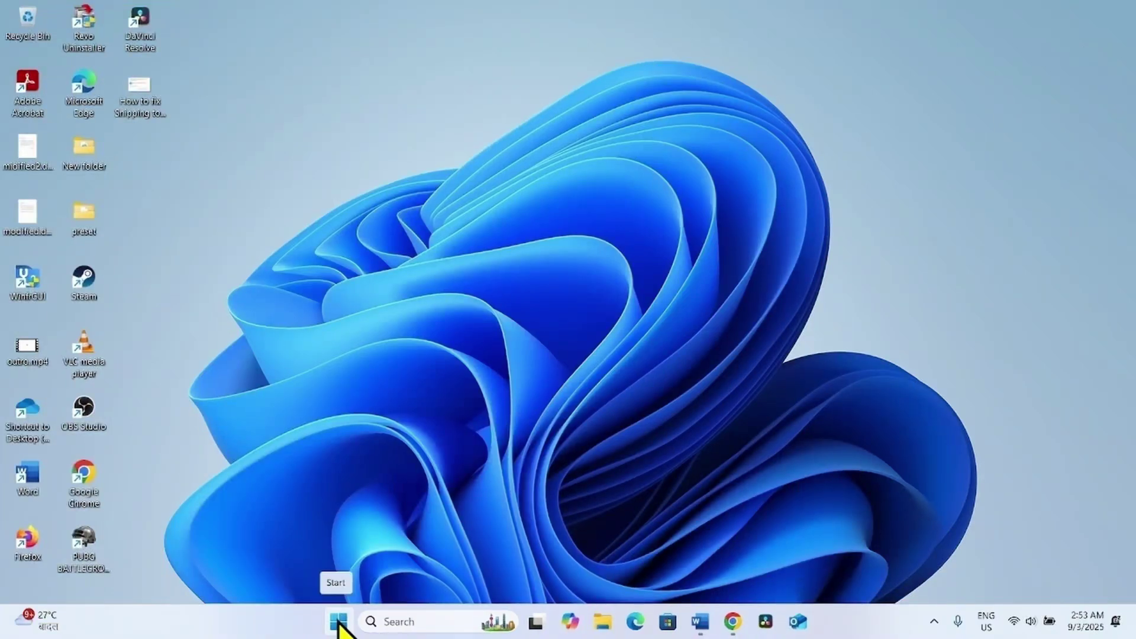
click(339, 623)
click(752, 571)
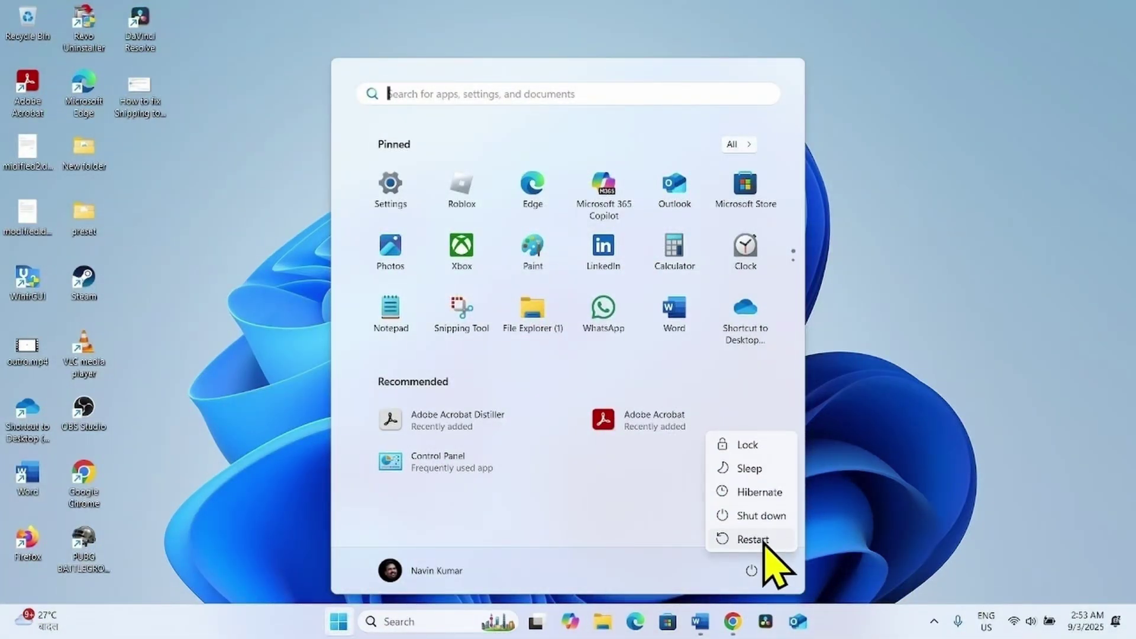
click(900, 462)
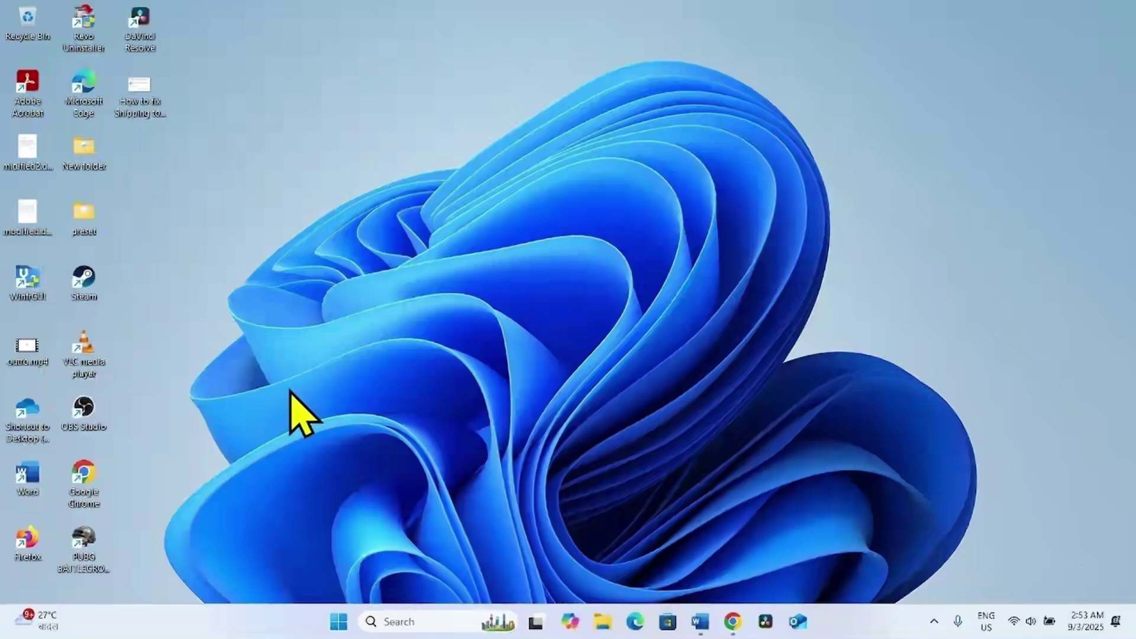